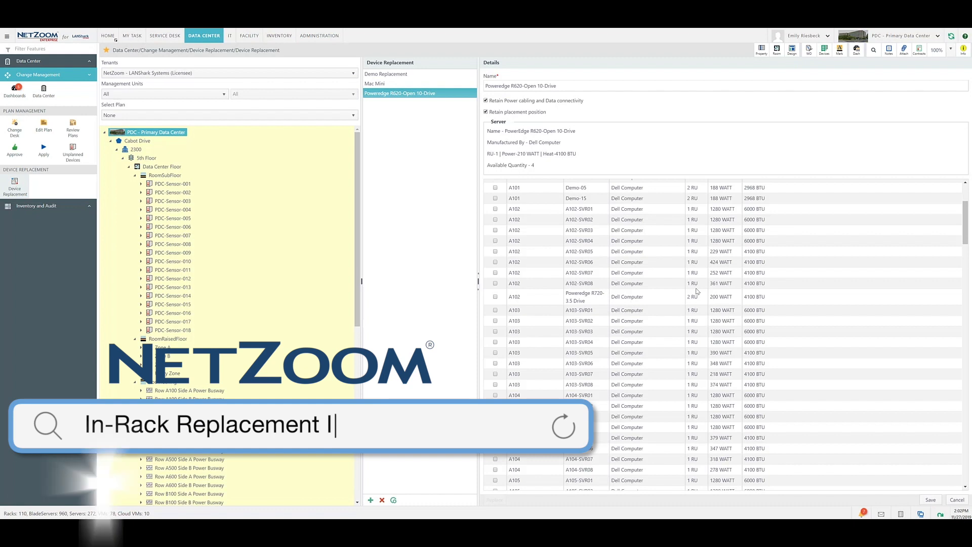
Examine the list of candidate Dell servers for the Poweredge R620-Open 10-Drive replacement, from rack A101 through rack C102
scroll(697, 291, "down", 1)
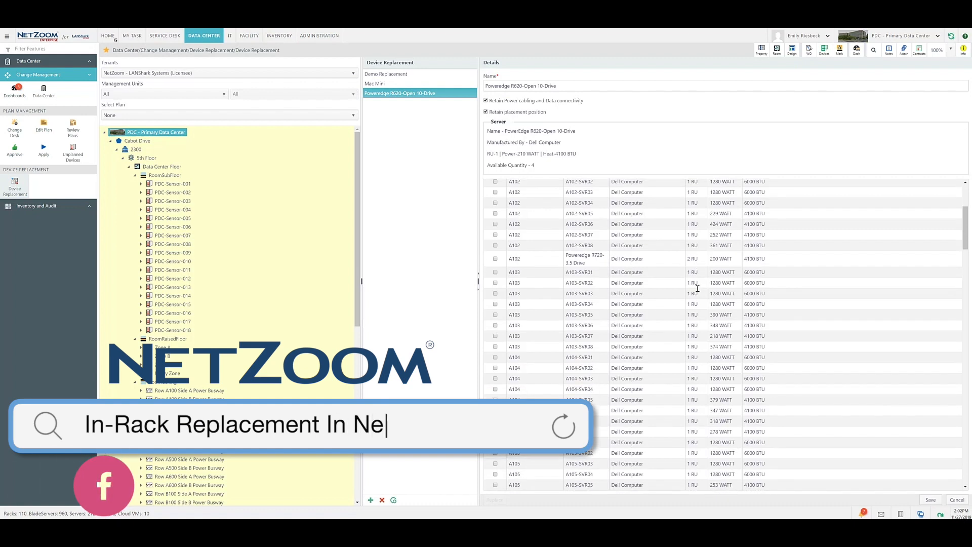
scroll(697, 290, "down", 1)
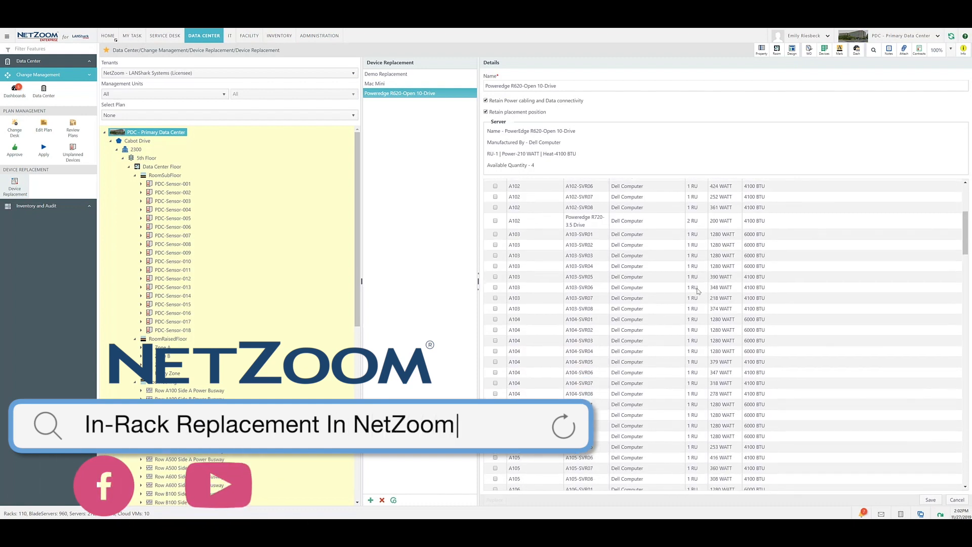
scroll(697, 290, "down", 1)
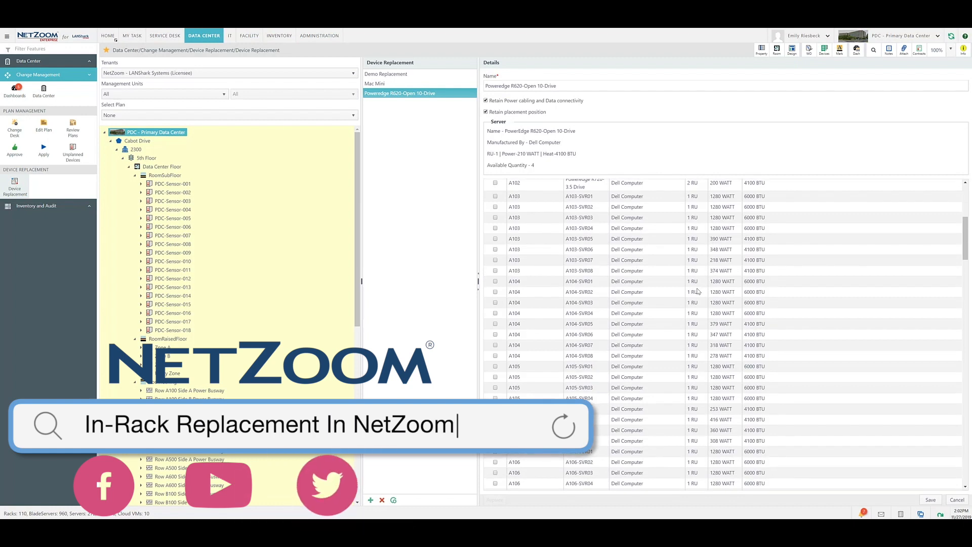
scroll(699, 291, "down", 1)
scroll(702, 294, "down", 3)
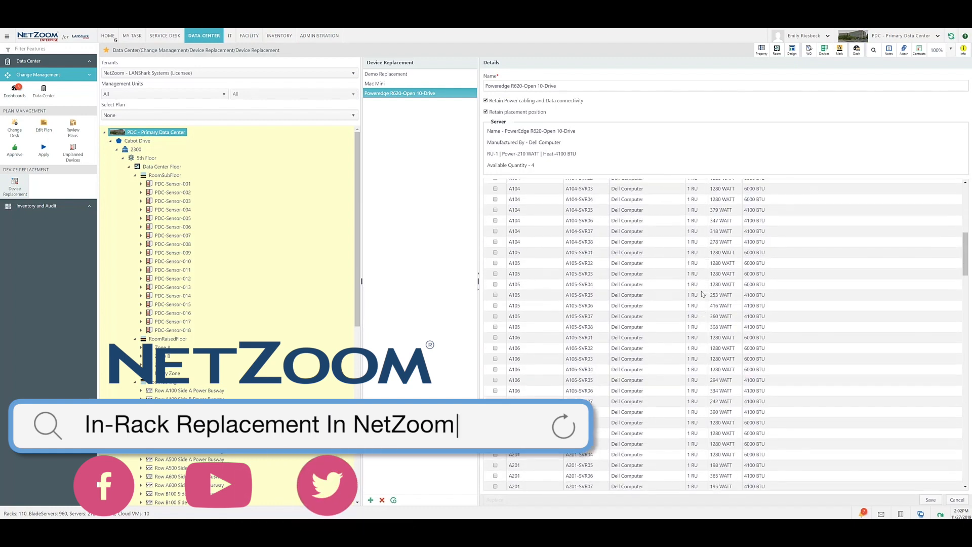
scroll(703, 296, "down", 1)
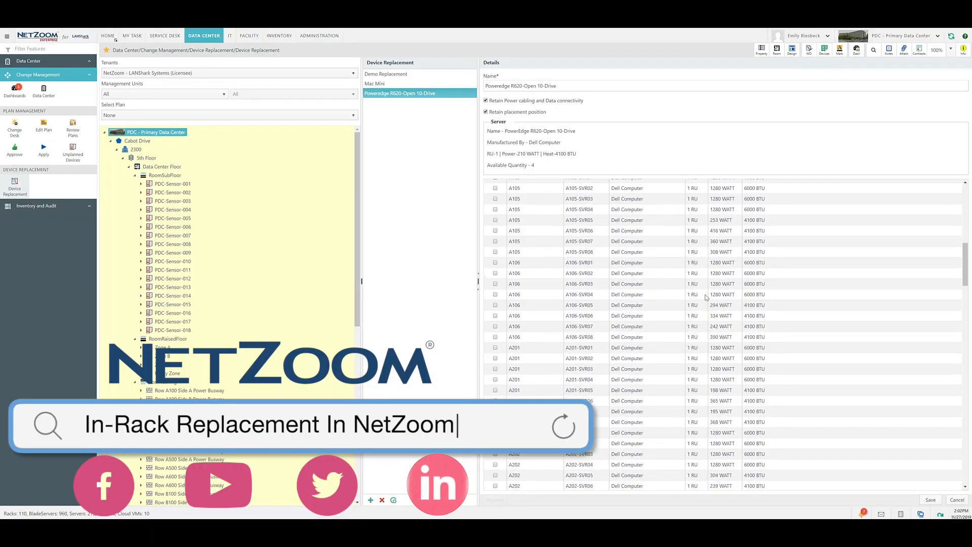
scroll(708, 299, "down", 1)
scroll(708, 299, "down", 4)
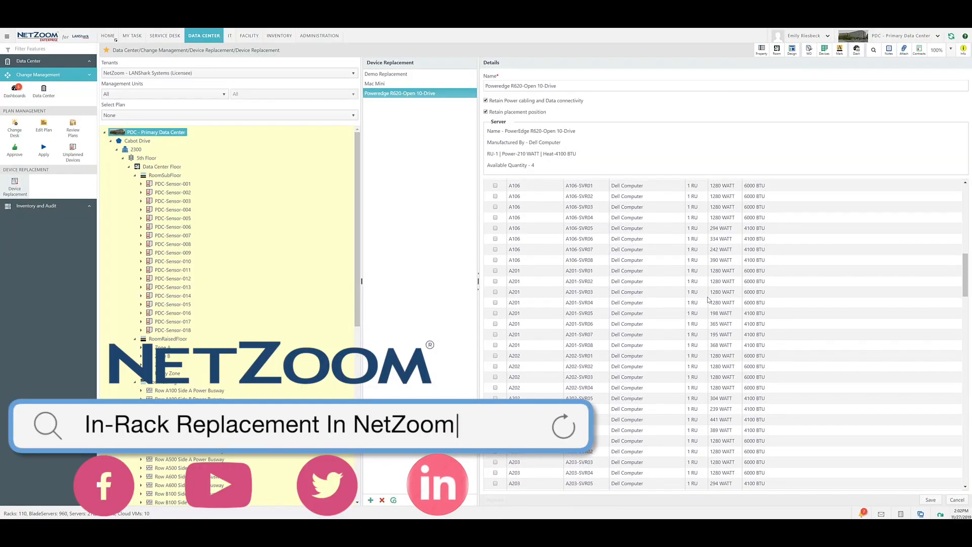
scroll(708, 299, "down", 2)
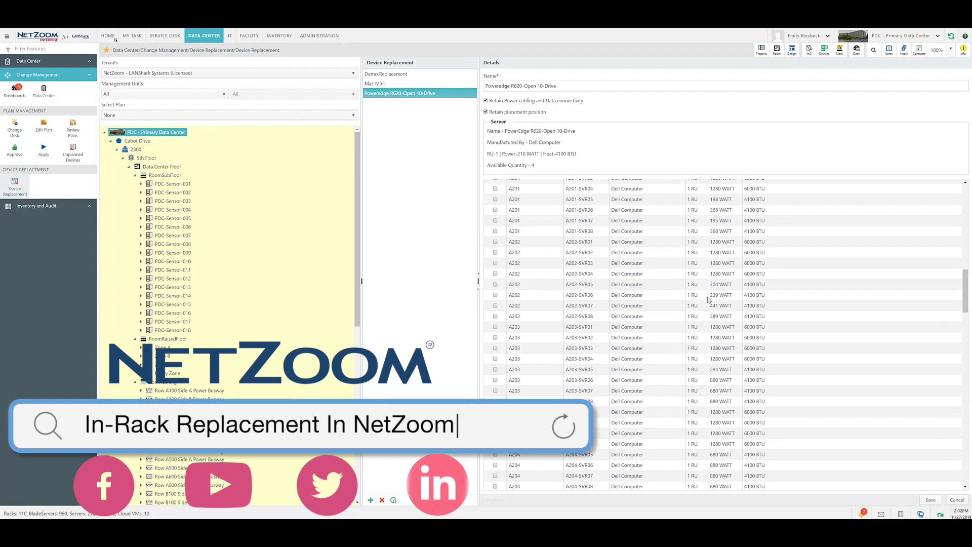
scroll(708, 299, "down", 2)
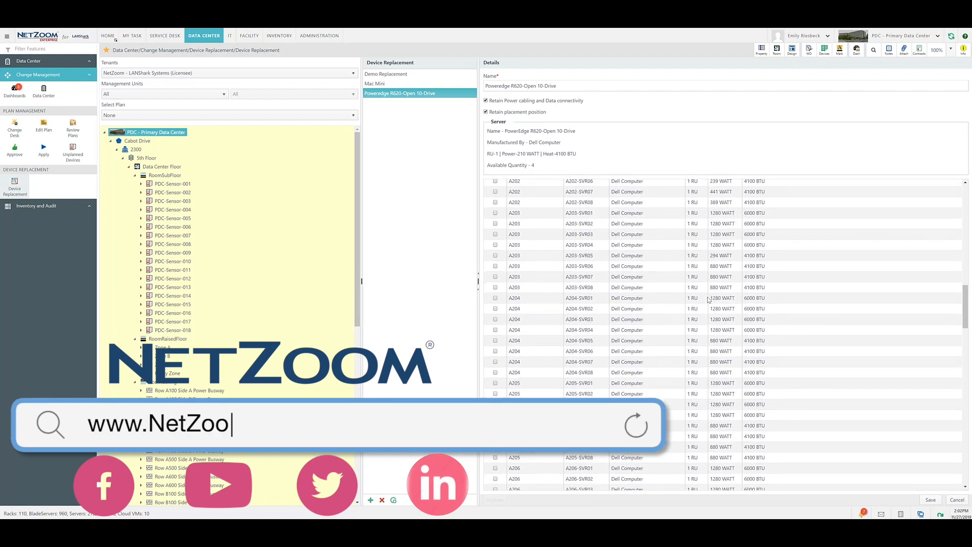
scroll(708, 299, "down", 2)
scroll(708, 299, "down", 3)
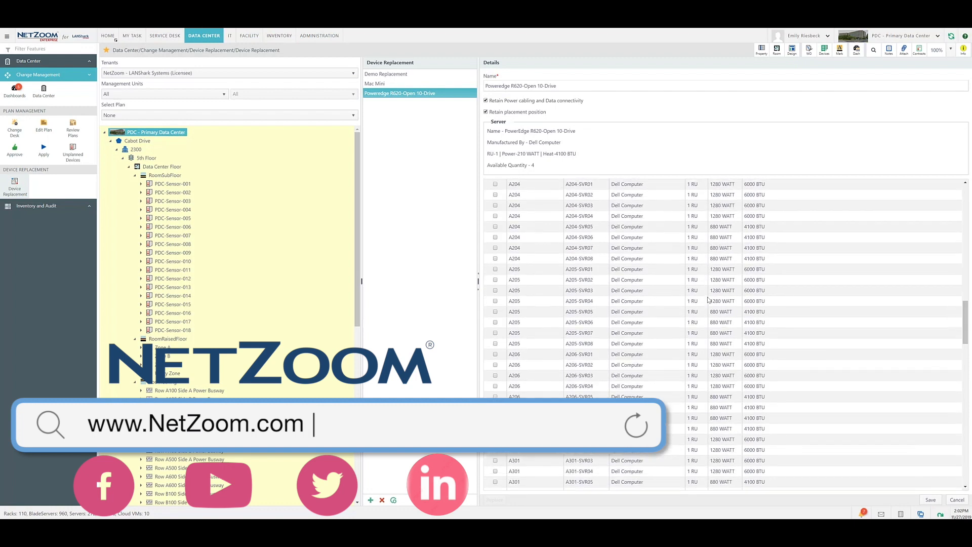
scroll(708, 299, "down", 3)
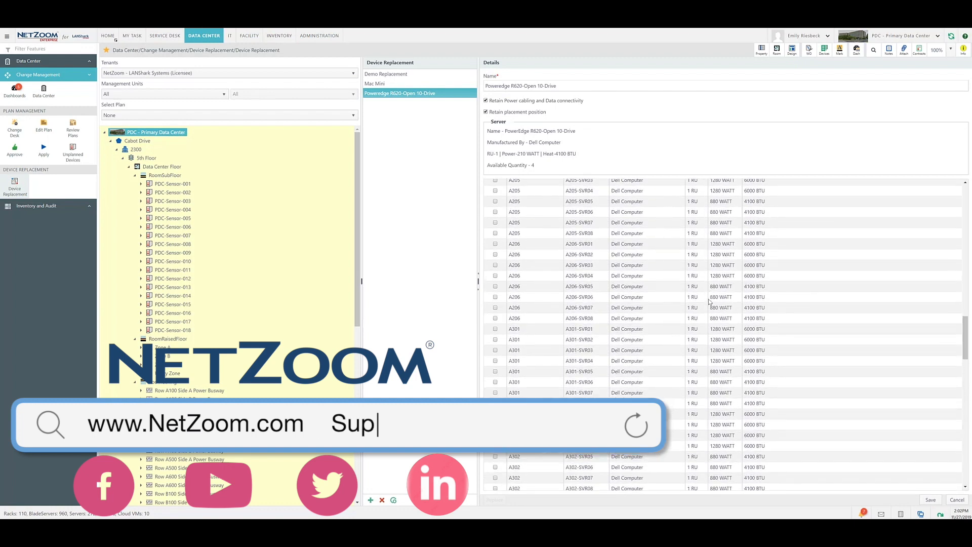
scroll(710, 302, "down", 1)
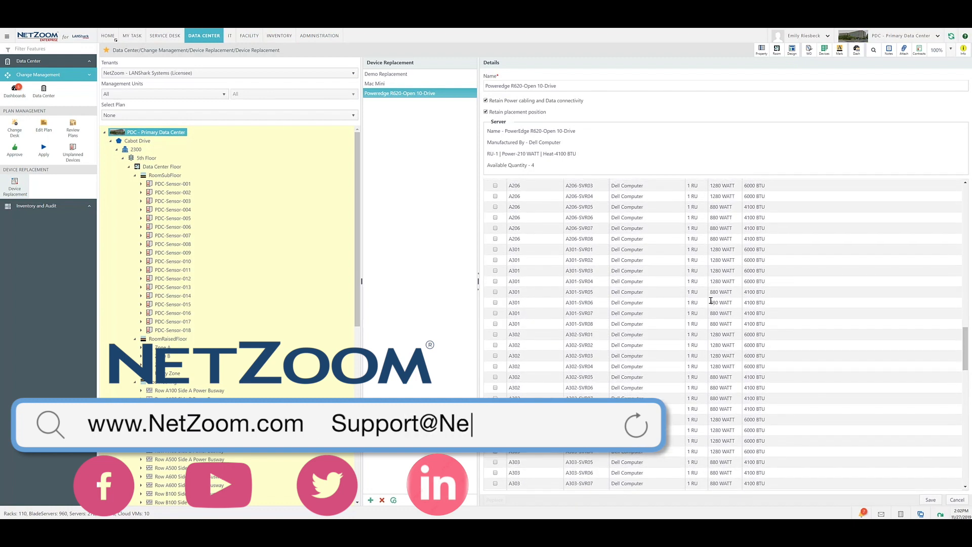
scroll(710, 300, "down", 1)
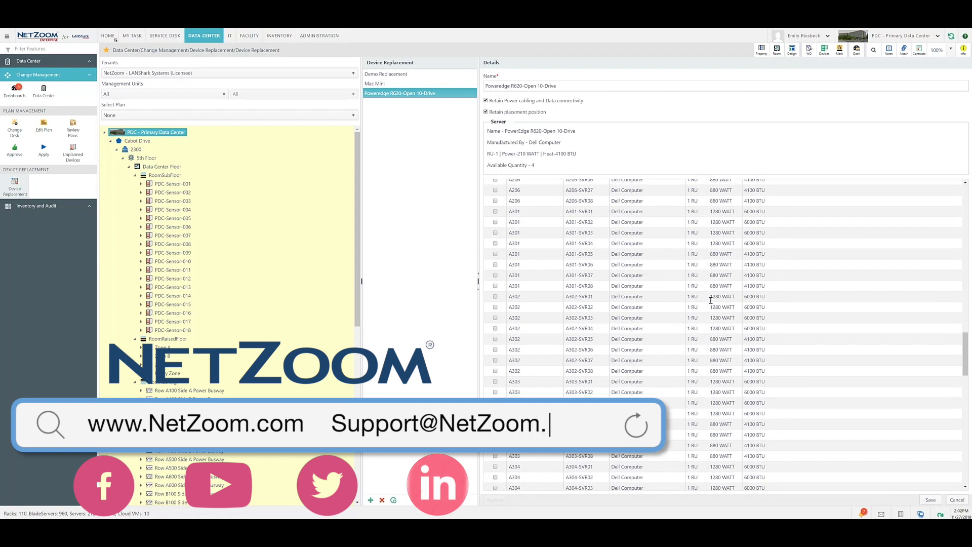
scroll(710, 301, "down", 1)
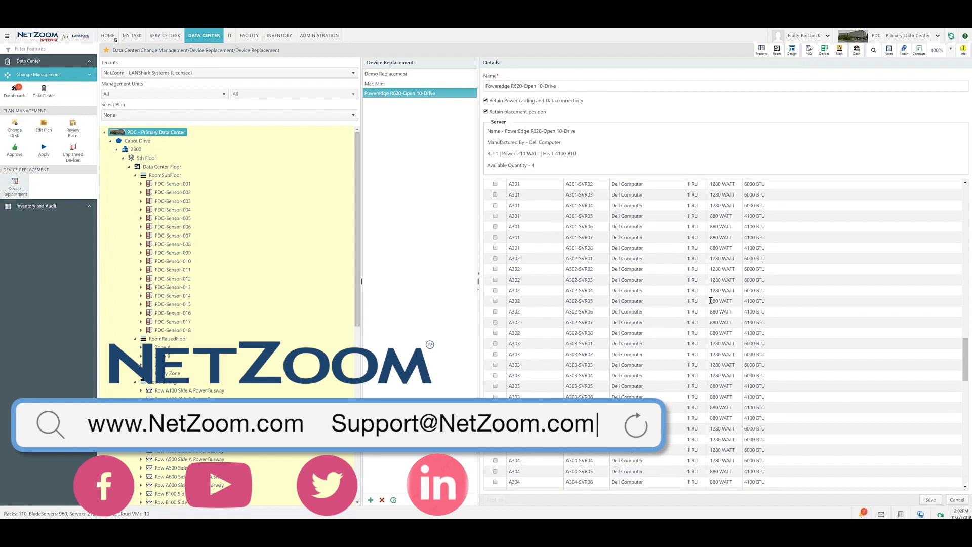
scroll(711, 301, "down", 1)
scroll(712, 302, "down", 1)
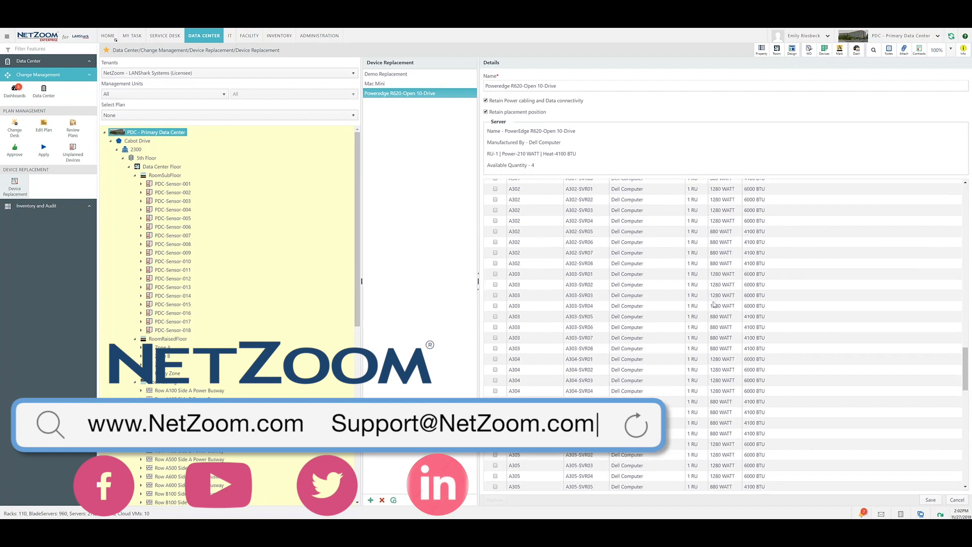
scroll(714, 304, "down", 1)
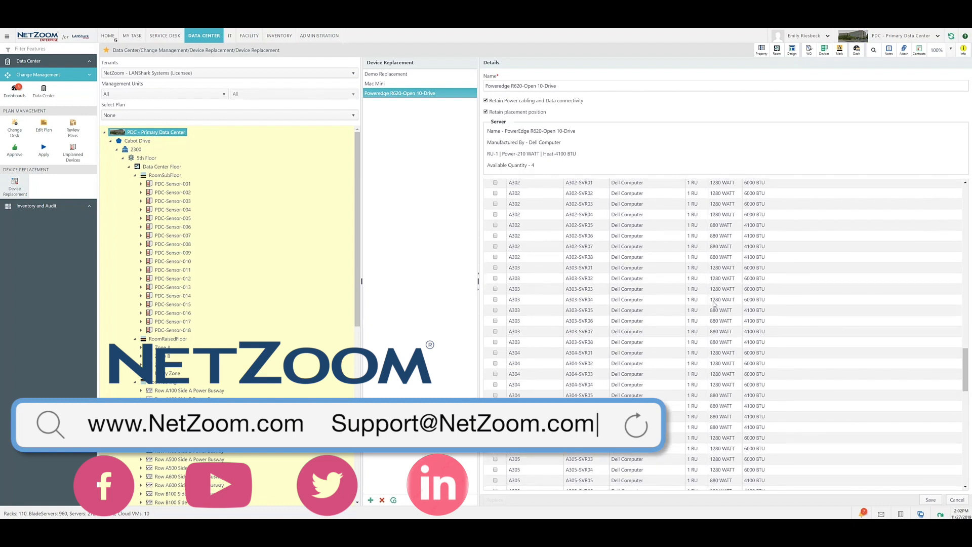
scroll(713, 304, "down", 4)
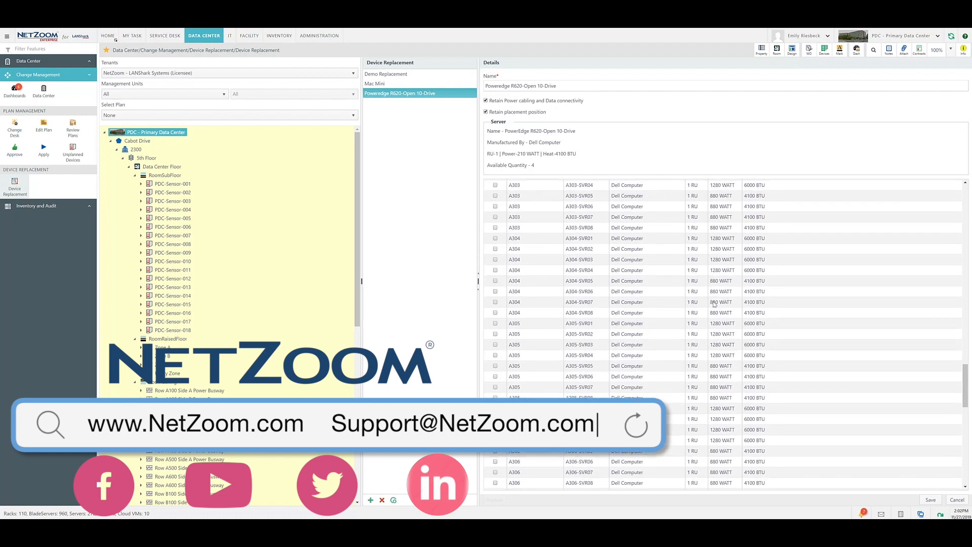
scroll(714, 303, "down", 5)
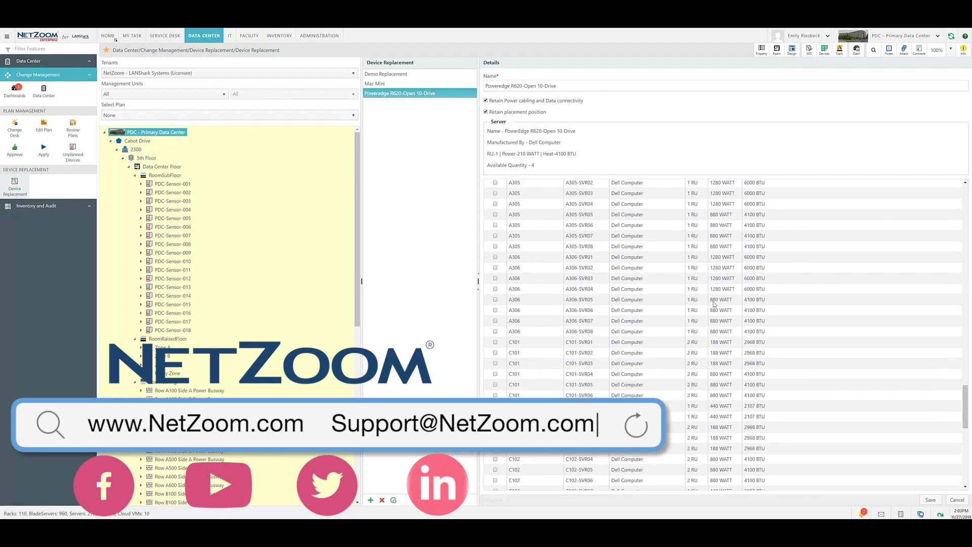
scroll(713, 304, "down", 3)
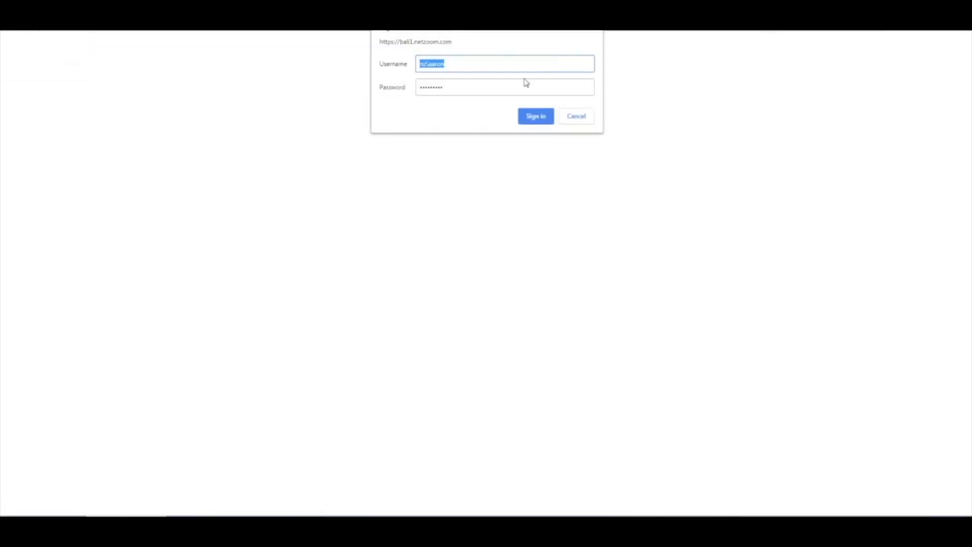
Sign in to the site by changing the account username after the nz domain prefix and entering the account password
left_click(431, 63)
double_click(428, 64)
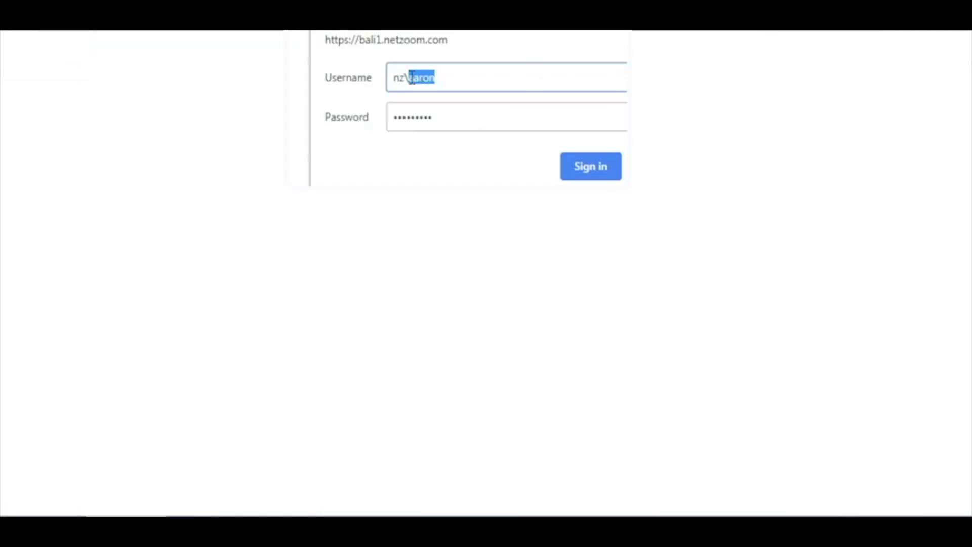
type("emily")
key("Tab")
type("*****")
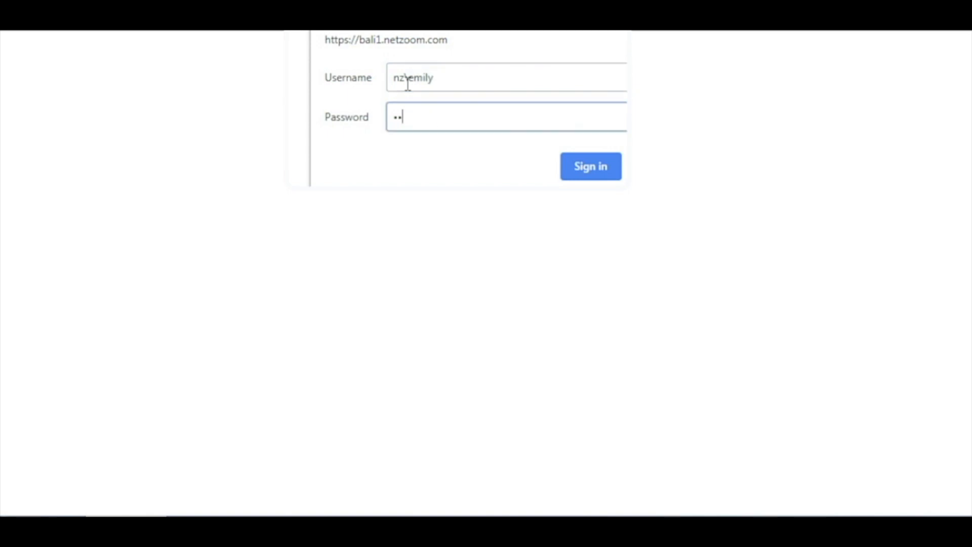
type("***")
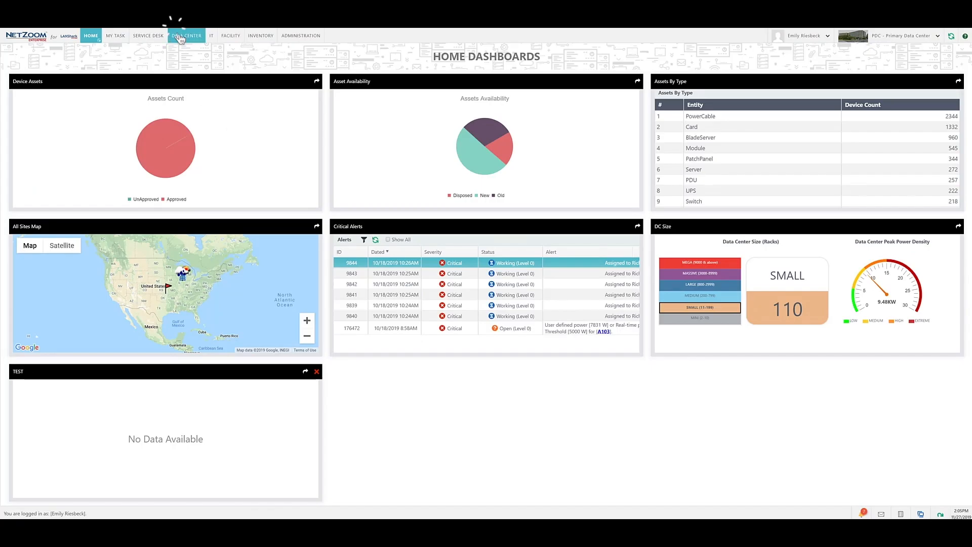
Open Device Replacement in the data center's Change Management features
left_click(182, 36)
left_click(48, 276)
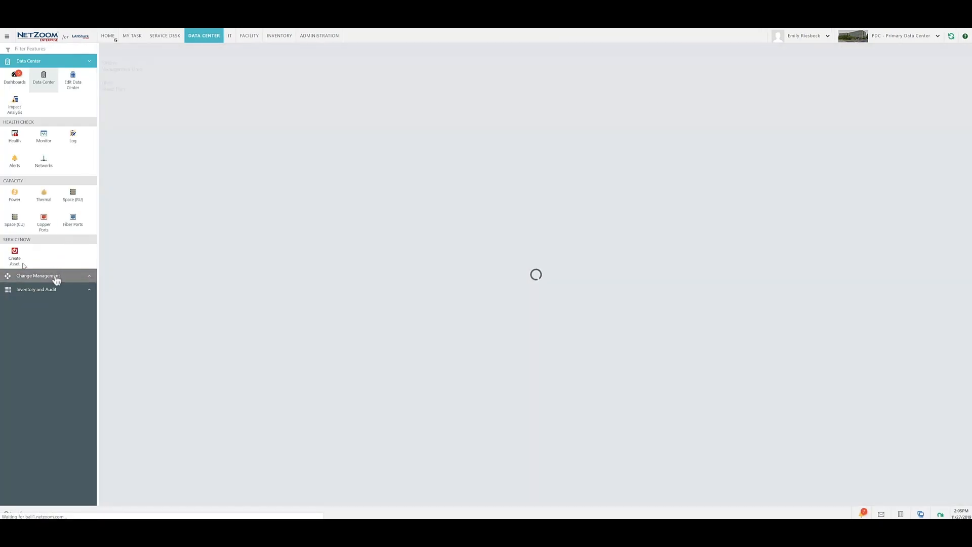
left_click(15, 186)
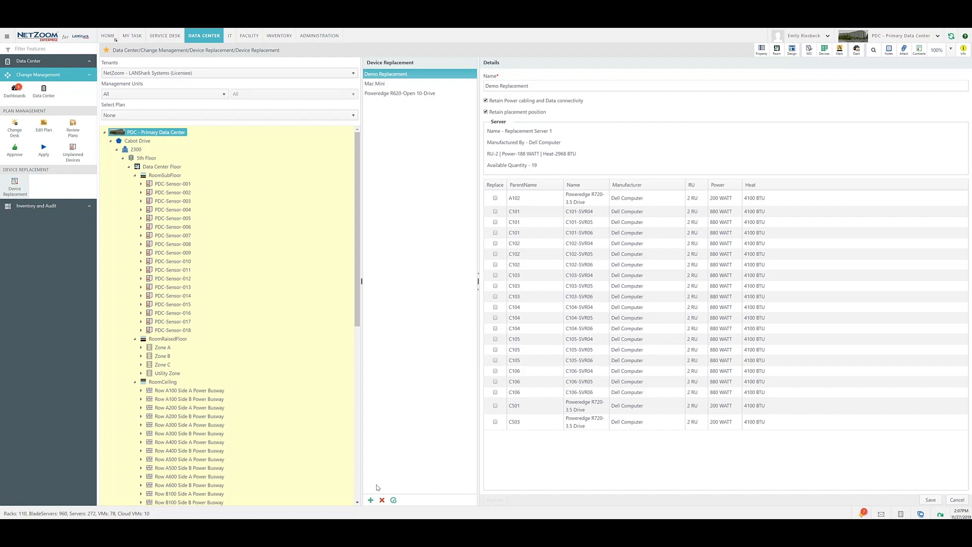
Create and save a device replacement named Dell C6420 with Retain placement position enabled
left_click(370, 500)
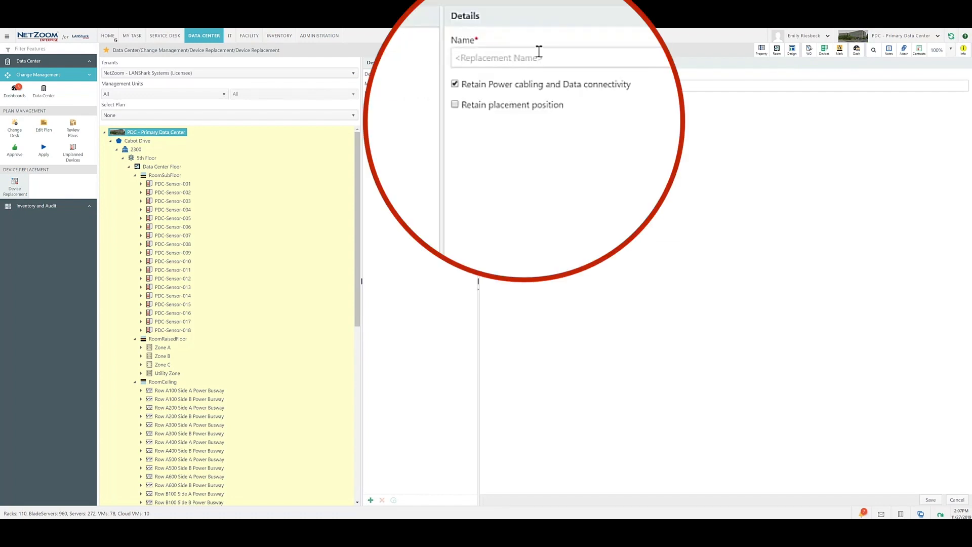
type("Dell C6420")
left_click(457, 107)
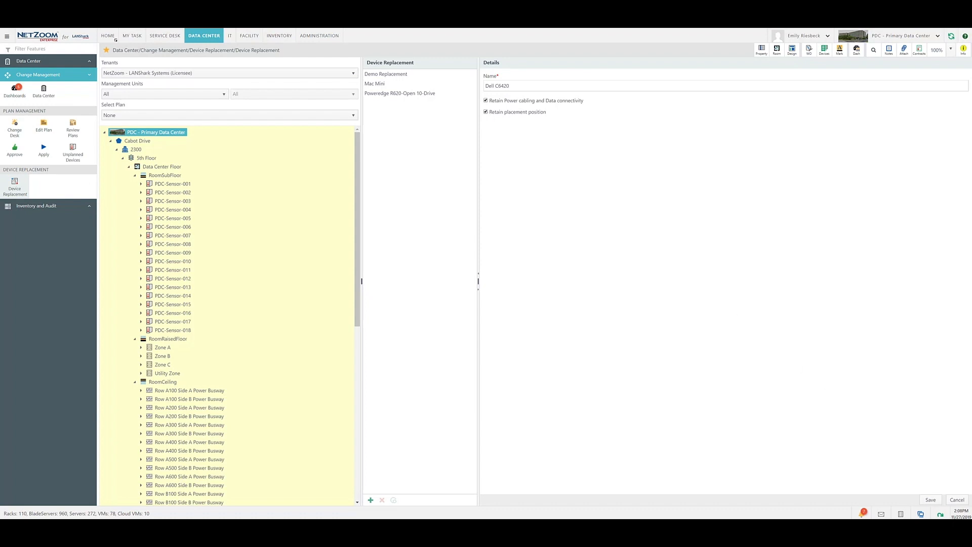
left_click(930, 500)
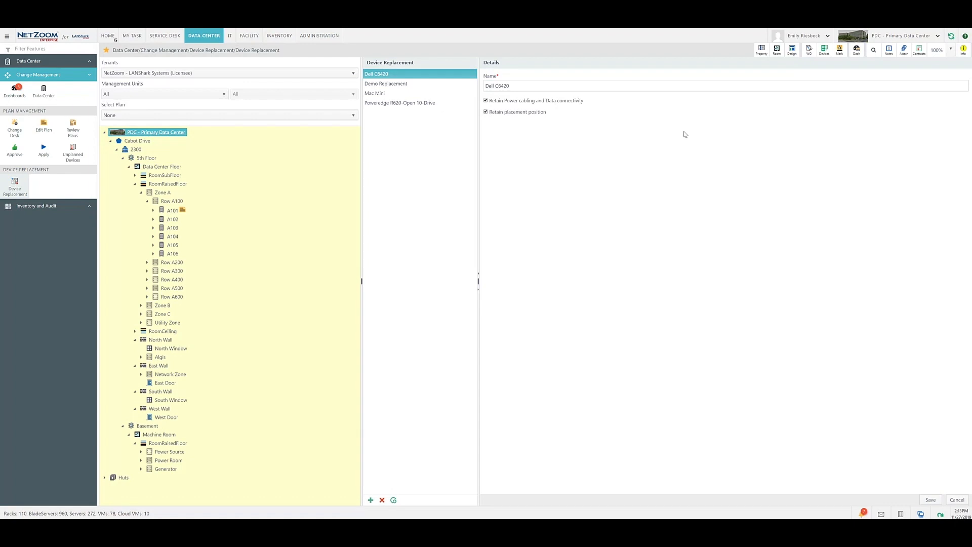
Assign the first C6420 (24 Bay) server from the new-device inventory's Device Replacement group to the Dell C6420 replacement
left_click(279, 36)
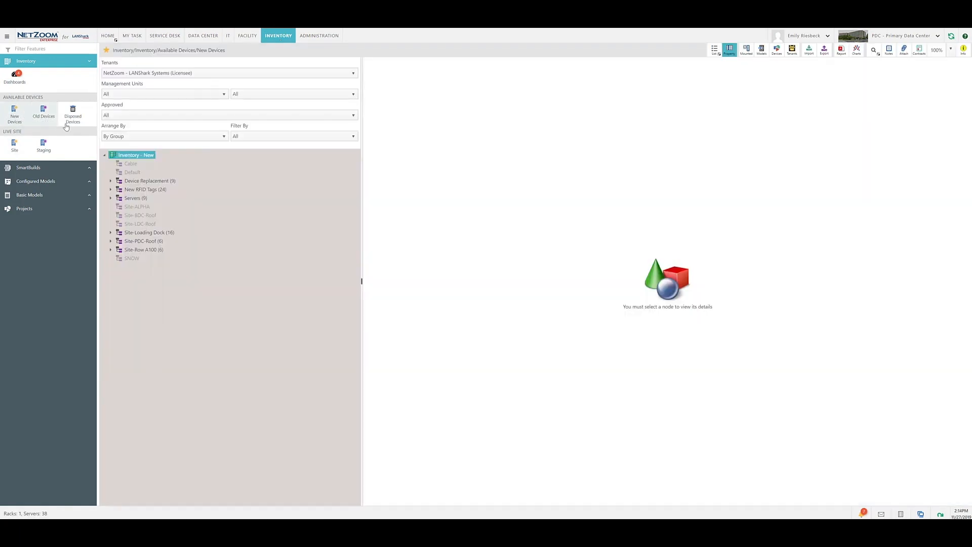
left_click(111, 182)
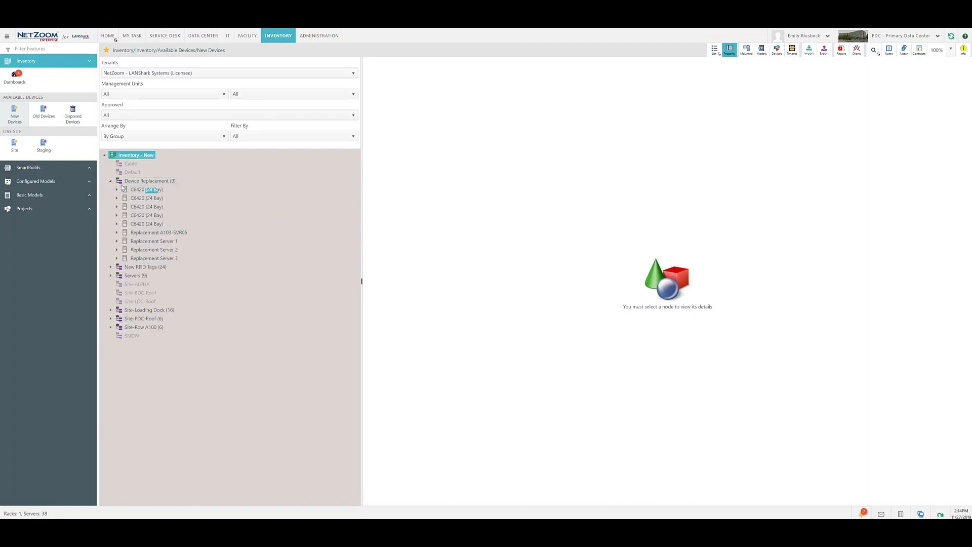
left_click(142, 193)
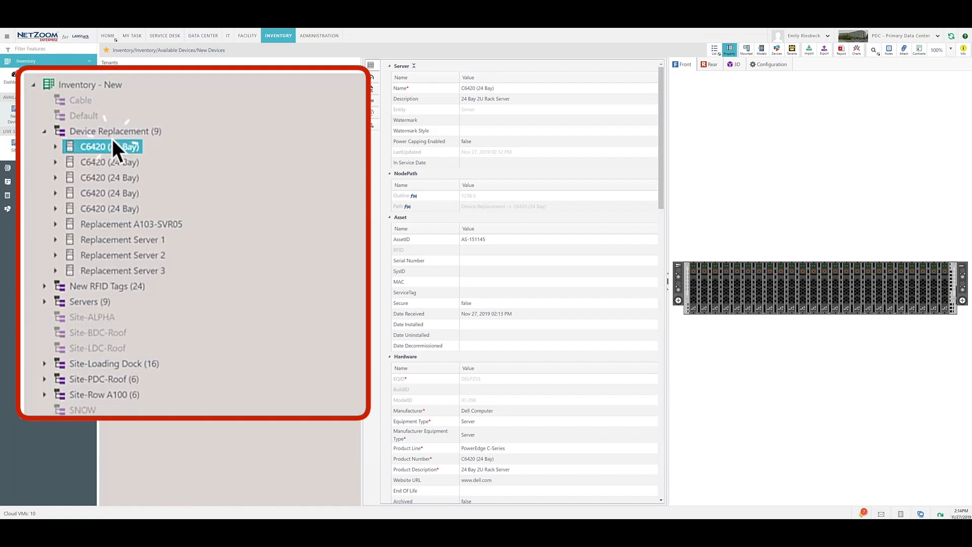
right_click(111, 138)
left_click(184, 248)
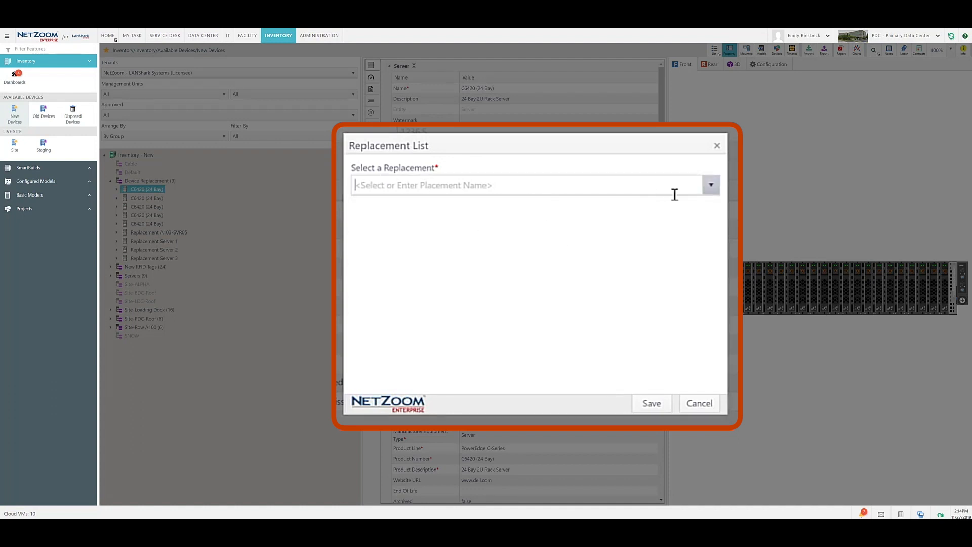
left_click(710, 186)
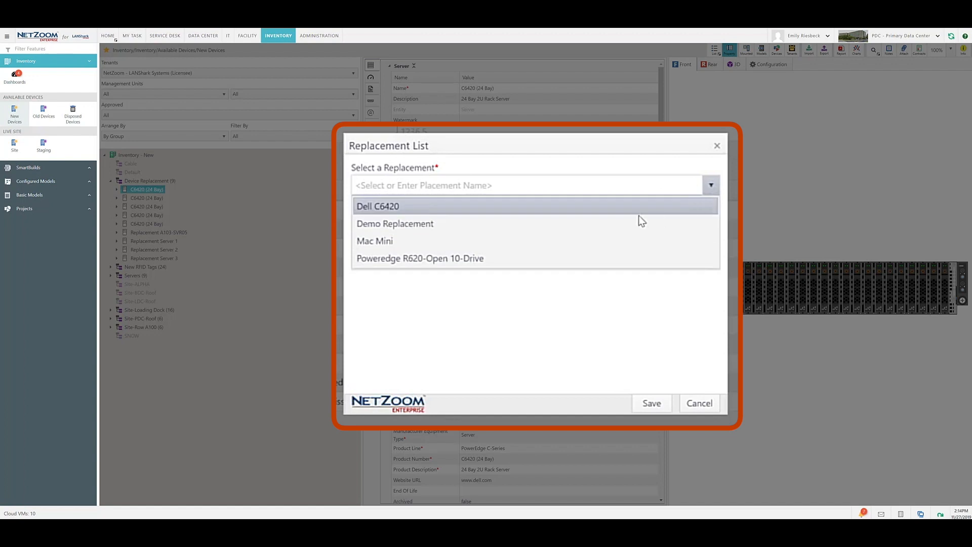
left_click(567, 208)
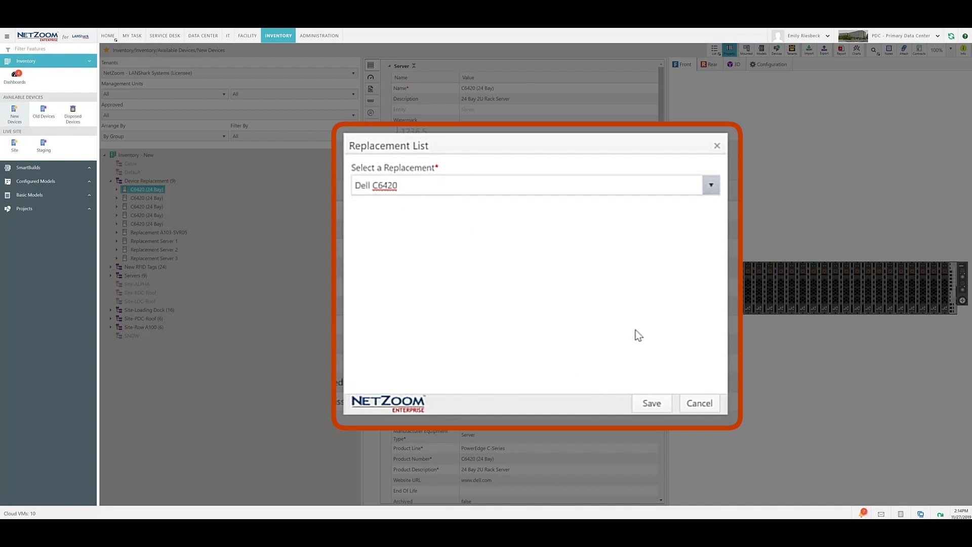
left_click(650, 404)
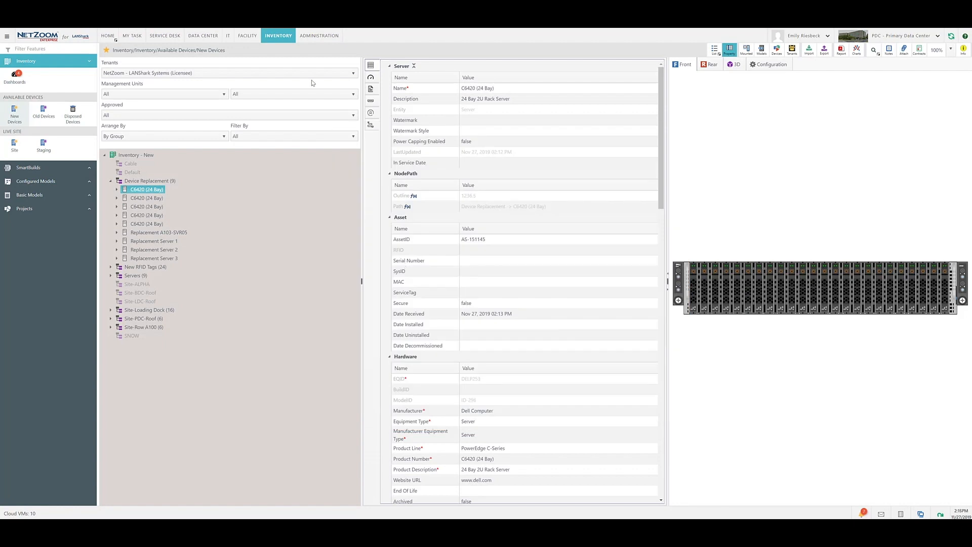
Replace server C106-SVR04 in rack C106 using the Dell C6420 device replacement, and display the newly placed server's properties
left_click(203, 39)
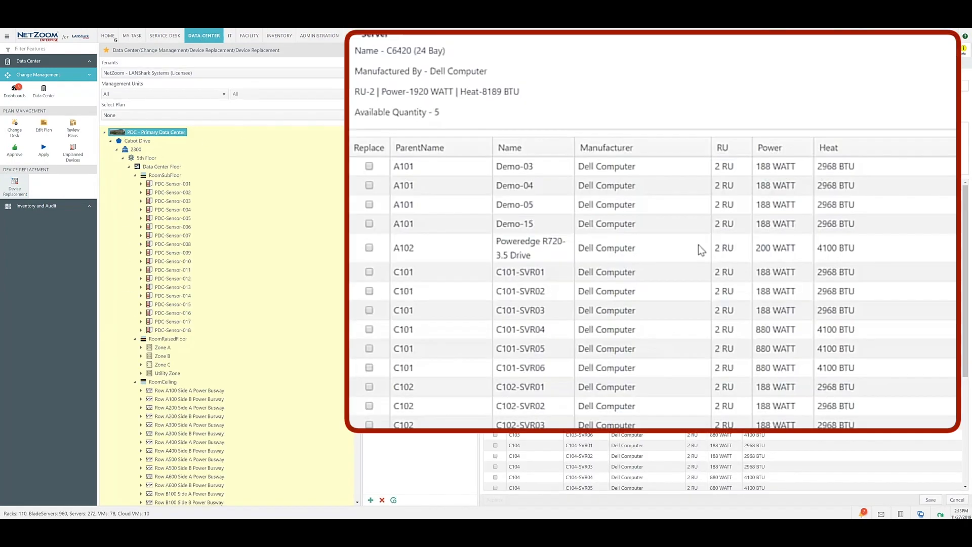
scroll(697, 245, "down", 5)
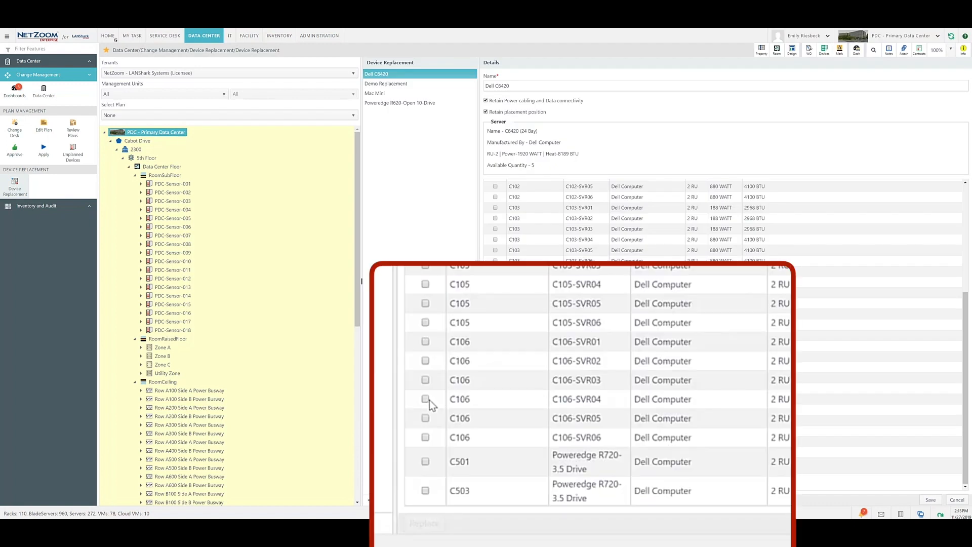
left_click(425, 399)
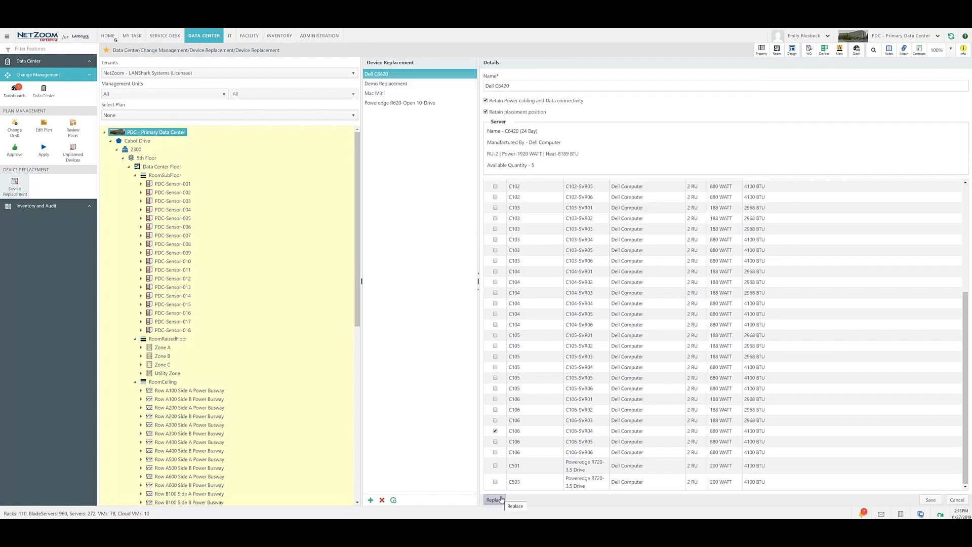
left_click(500, 499)
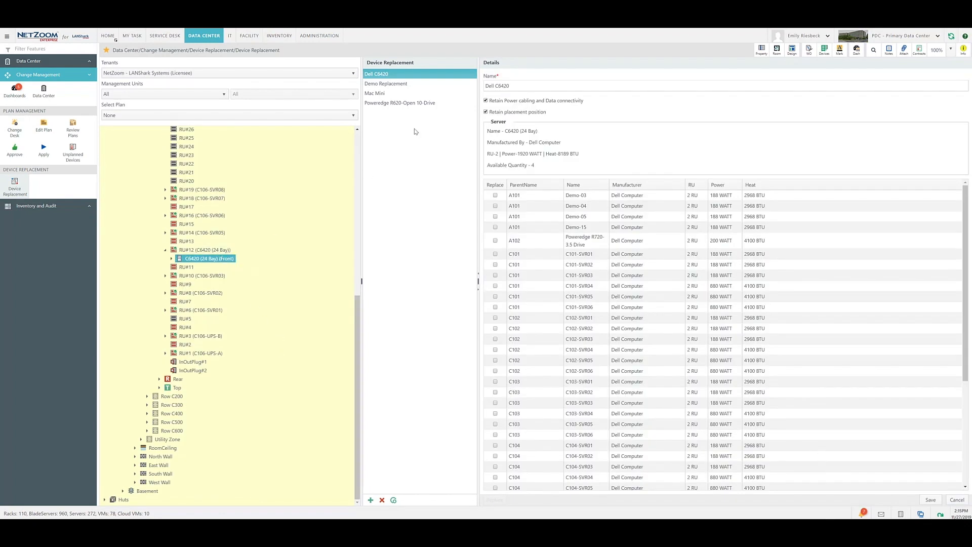
left_click(762, 50)
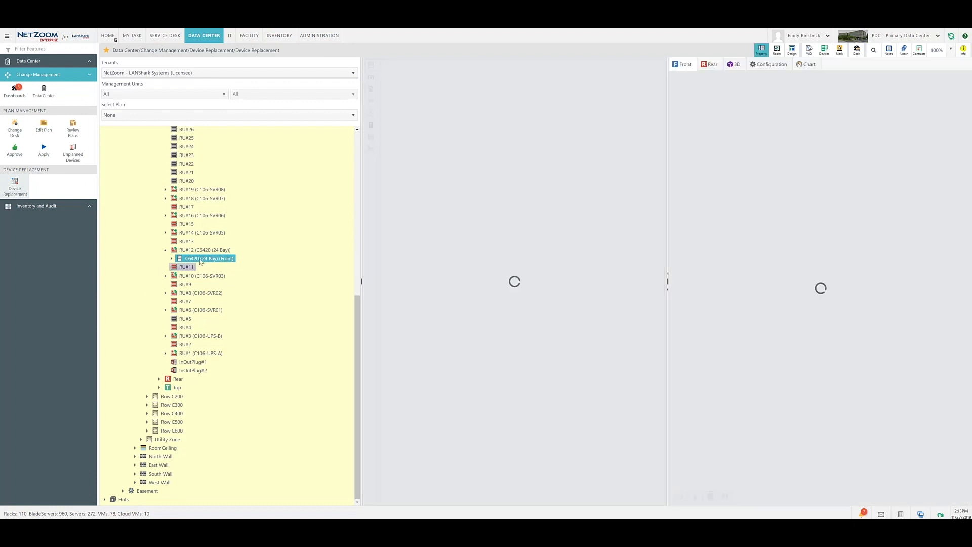